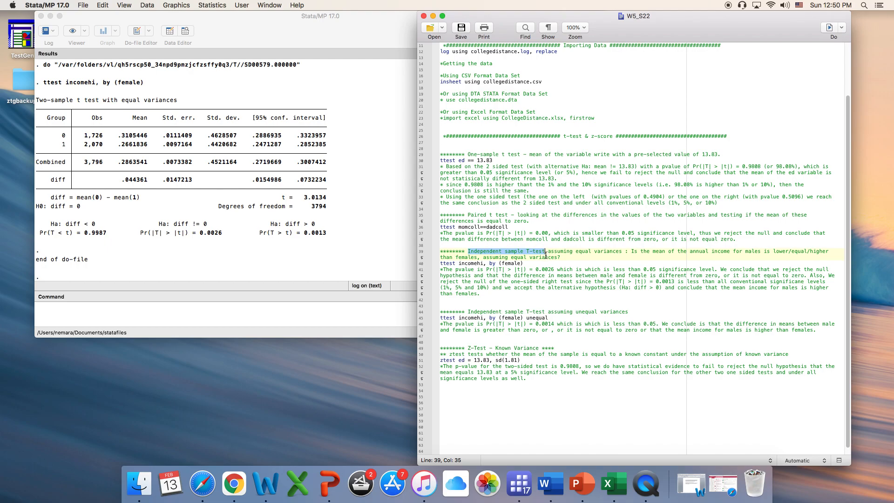
- Examine the equal- and unequal-variances t-test headings and the question comparing male and female annual income
{"action": "left_click_drag", "start_coordinate": [622, 251], "coordinate": [574, 252]}
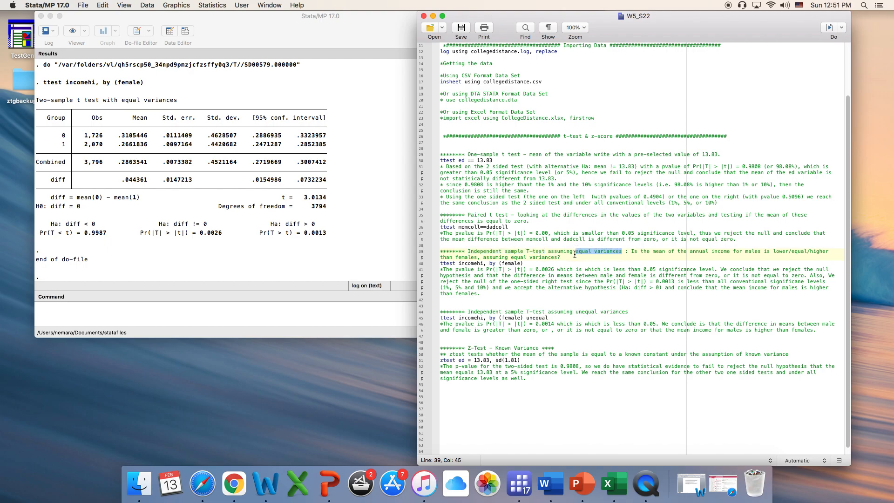
{"action": "left_click_drag", "start_coordinate": [628, 312], "coordinate": [576, 312]}
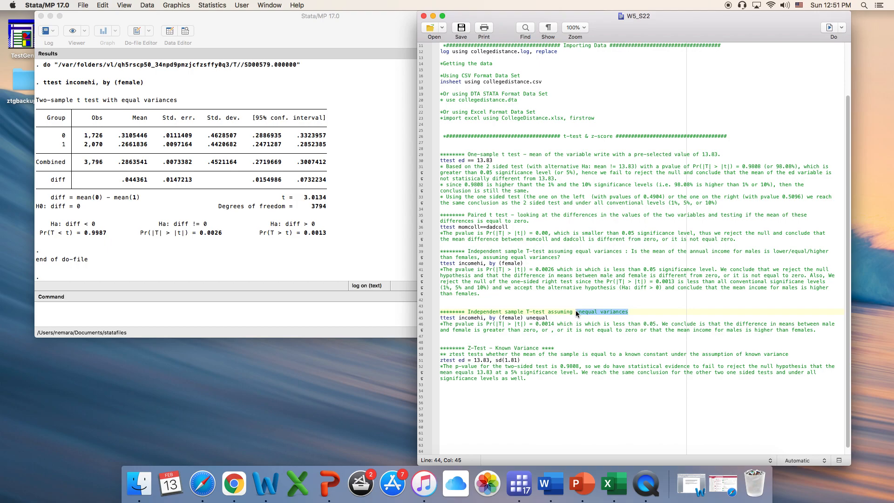
{"action": "left_click", "coordinate": [631, 252]}
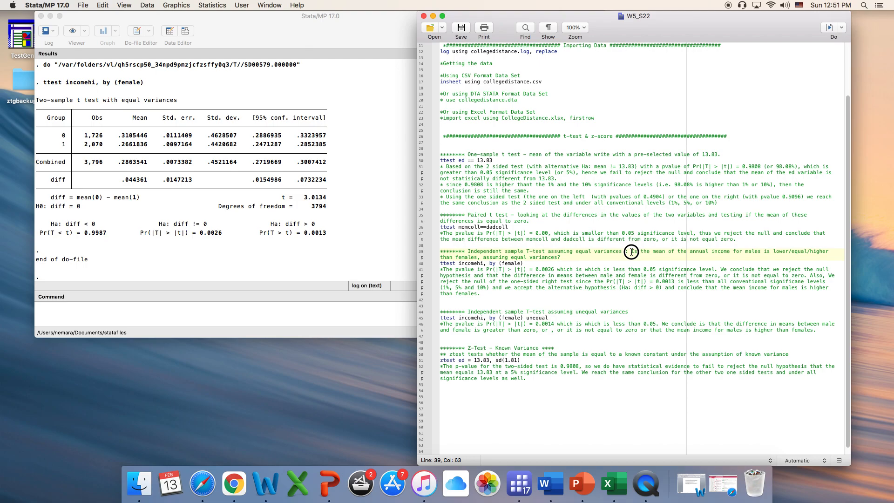
{"action": "left_click_drag", "start_coordinate": [631, 251], "coordinate": [828, 256]}
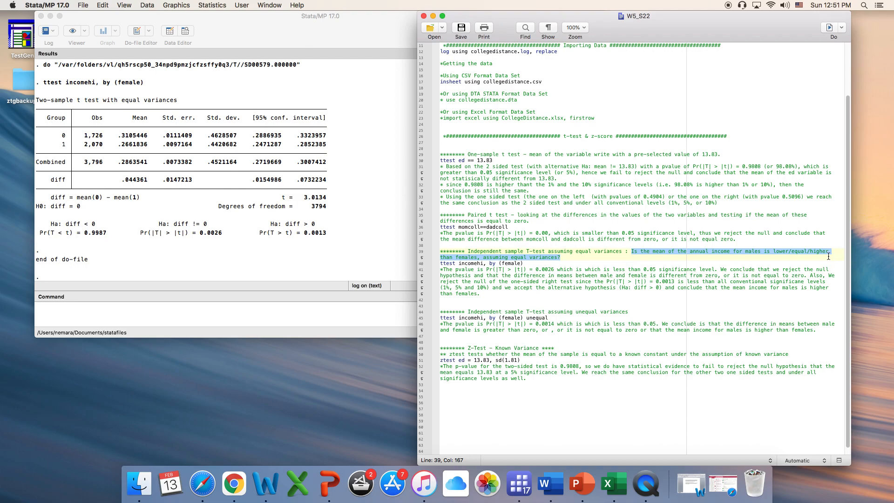
{"action": "left_click", "coordinate": [570, 258]}
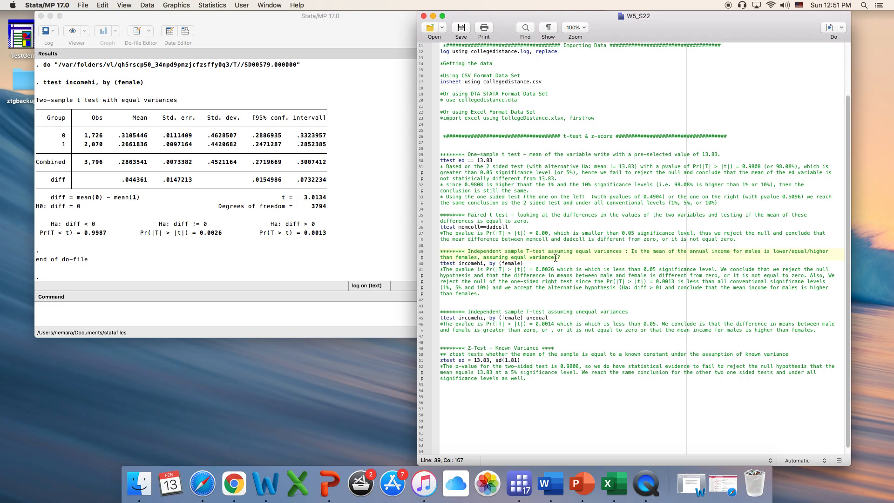
{"action": "left_click_drag", "start_coordinate": [556, 258], "coordinate": [481, 258]}
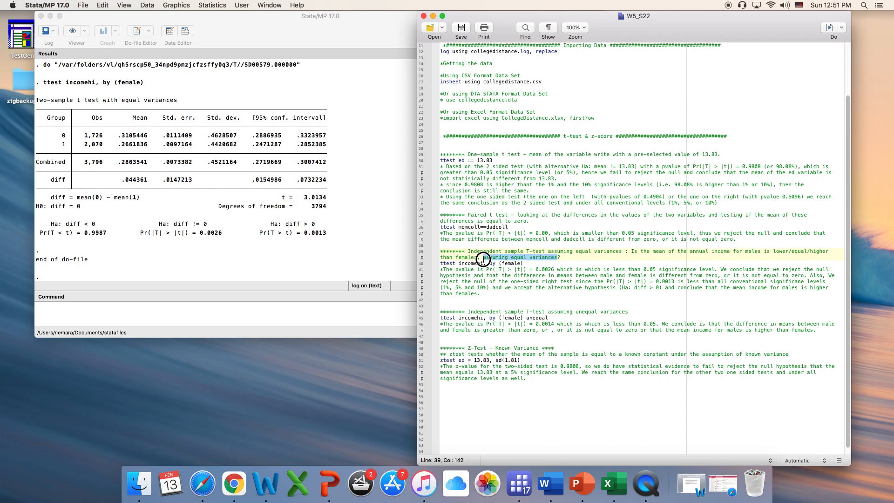
{"action": "left_click", "coordinate": [580, 263]}
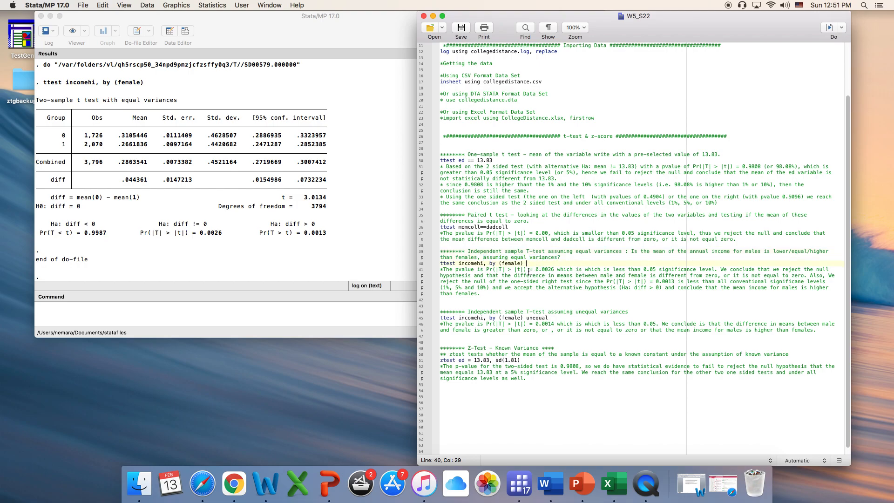
{"action": "left_click_drag", "start_coordinate": [728, 251], "coordinate": [715, 253]}
{"action": "left_click_drag", "start_coordinate": [477, 256], "coordinate": [453, 257]}
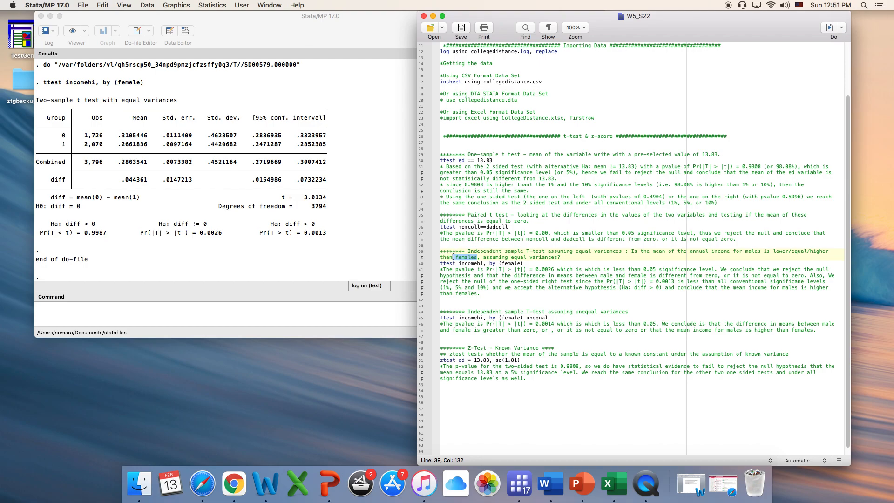
{"action": "left_click_drag", "start_coordinate": [454, 257], "coordinate": [451, 257]}
{"action": "left_click_drag", "start_coordinate": [554, 257], "coordinate": [501, 256]}
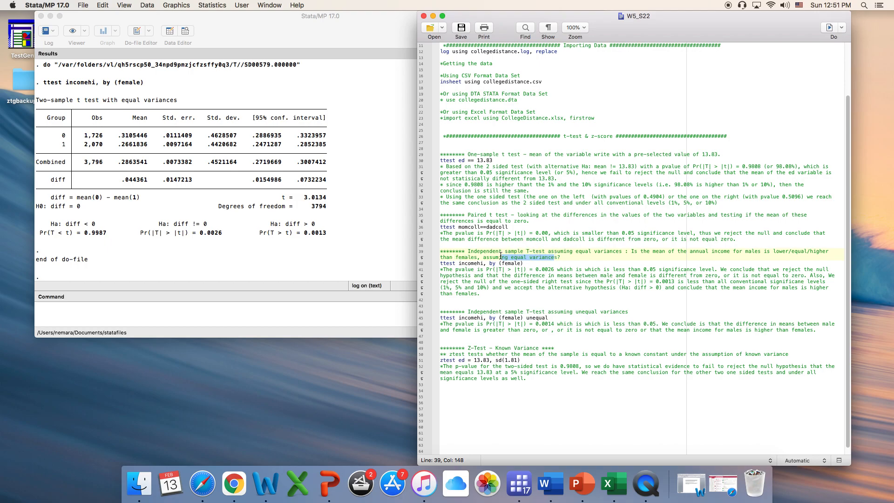
- Insert a blank line below the equal-variances heading and run only the command ttest incomehi, by (female)
{"action": "left_click", "coordinate": [584, 255]}
{"action": "key", "text": "Return"}
{"action": "left_click", "coordinate": [527, 269]}
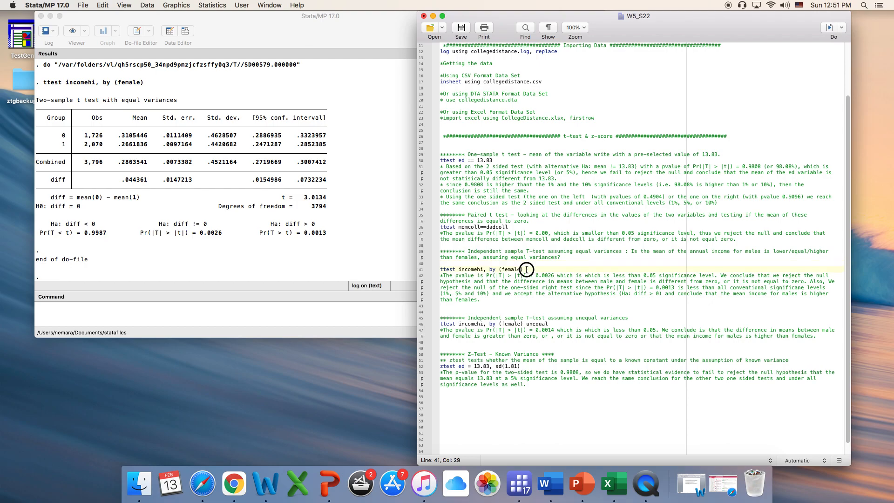
{"action": "left_click_drag", "start_coordinate": [527, 269], "coordinate": [438, 272]}
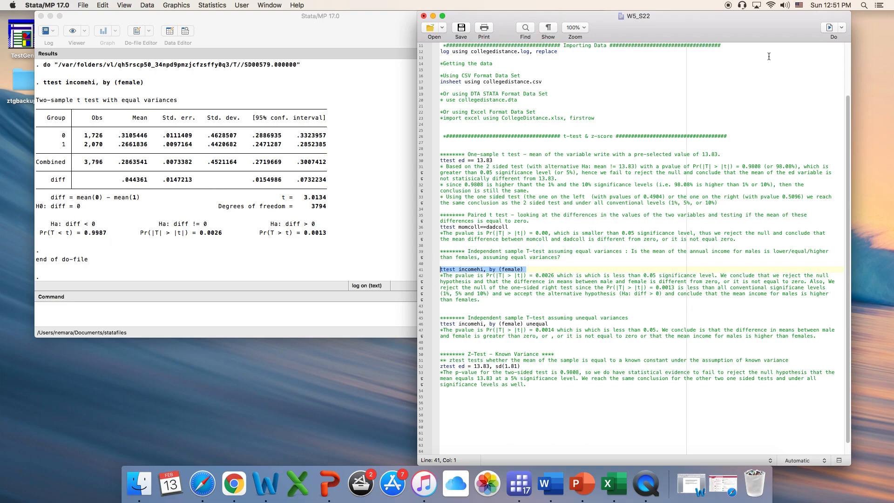
{"action": "left_click", "coordinate": [831, 27]}
- Examine the p-values and three alternative hypotheses in the equal-variances results and compare them with the do-file's income question
{"action": "left_click", "coordinate": [201, 234]}
{"action": "left_click_drag", "start_coordinate": [200, 233], "coordinate": [223, 235]}
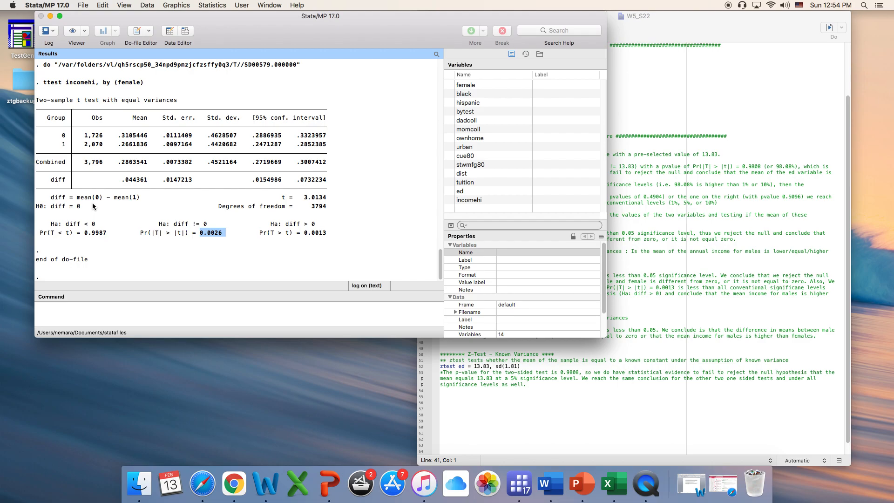
{"action": "left_click_drag", "start_coordinate": [159, 223], "coordinate": [205, 226]}
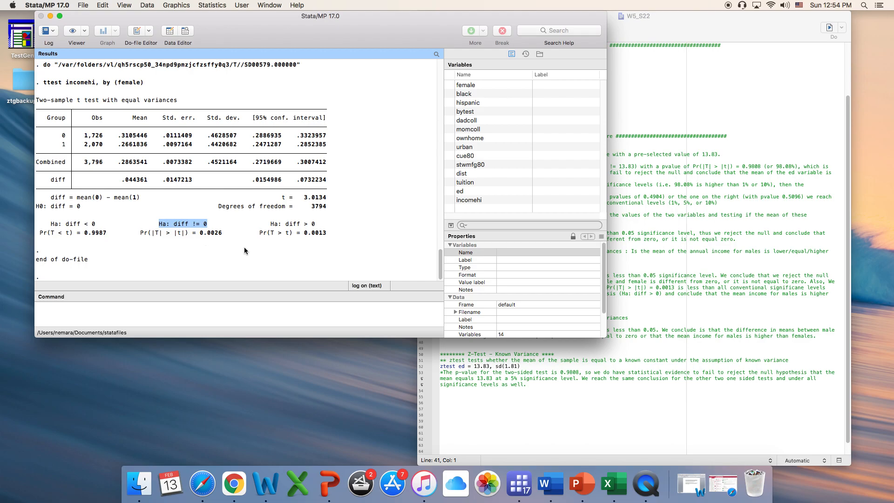
{"action": "left_click", "coordinate": [281, 248]}
{"action": "left_click_drag", "start_coordinate": [303, 233], "coordinate": [325, 235]}
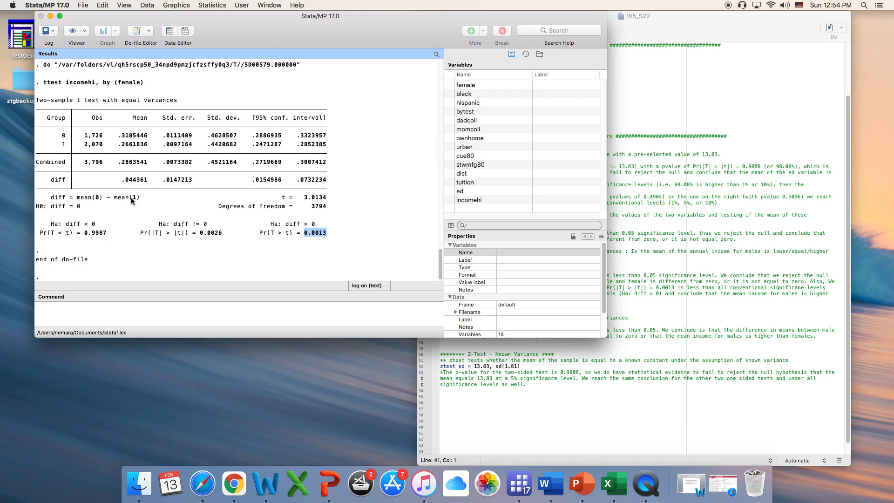
{"action": "left_click", "coordinate": [117, 228]}
{"action": "left_click", "coordinate": [663, 232]}
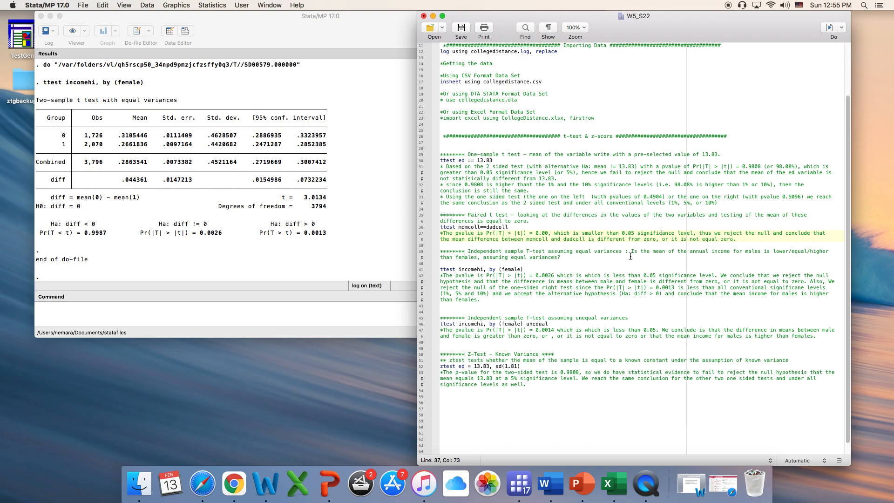
{"action": "left_click_drag", "start_coordinate": [631, 253], "coordinate": [631, 256]}
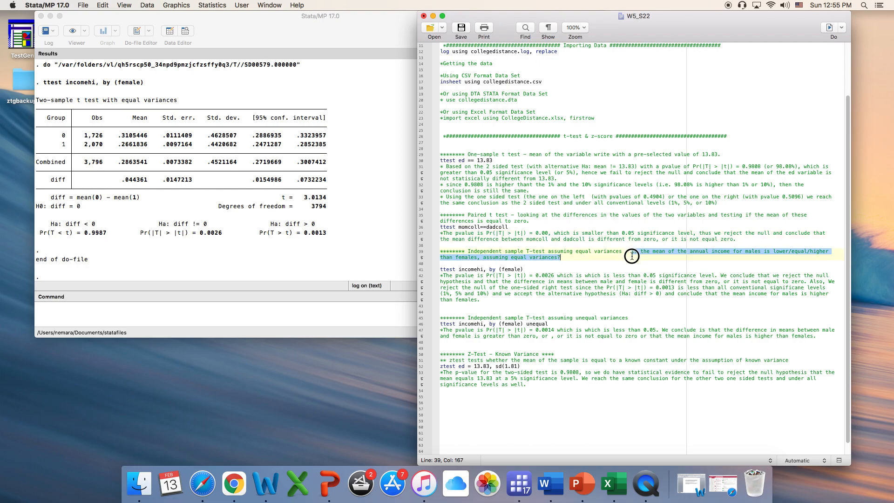
{"action": "left_click", "coordinate": [807, 252]}
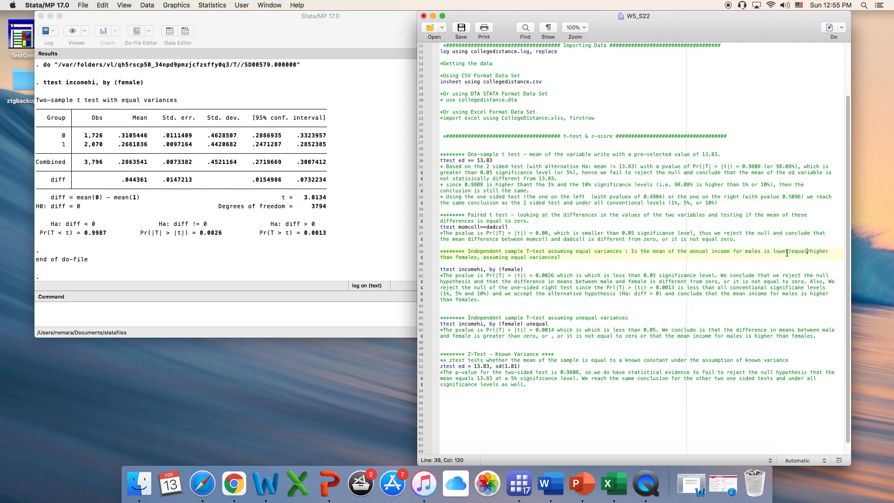
{"action": "left_click_drag", "start_coordinate": [99, 225], "coordinate": [84, 224]}
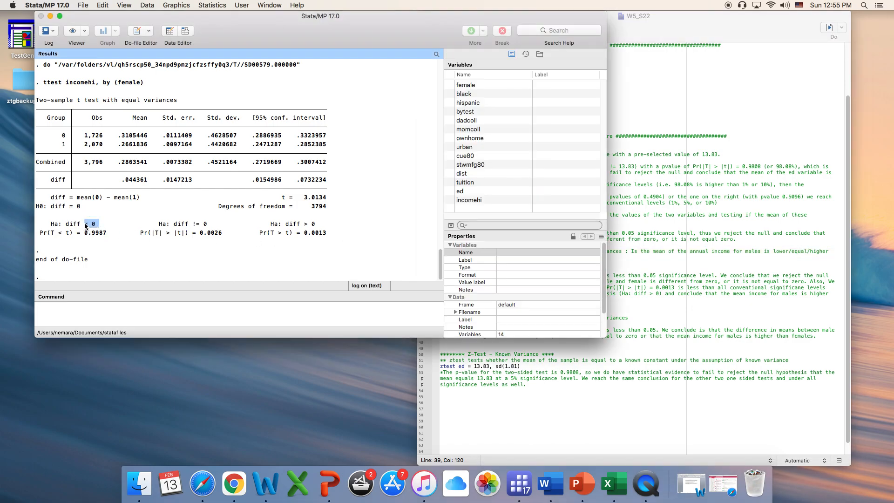
{"action": "left_click_drag", "start_coordinate": [208, 223], "coordinate": [189, 223]}
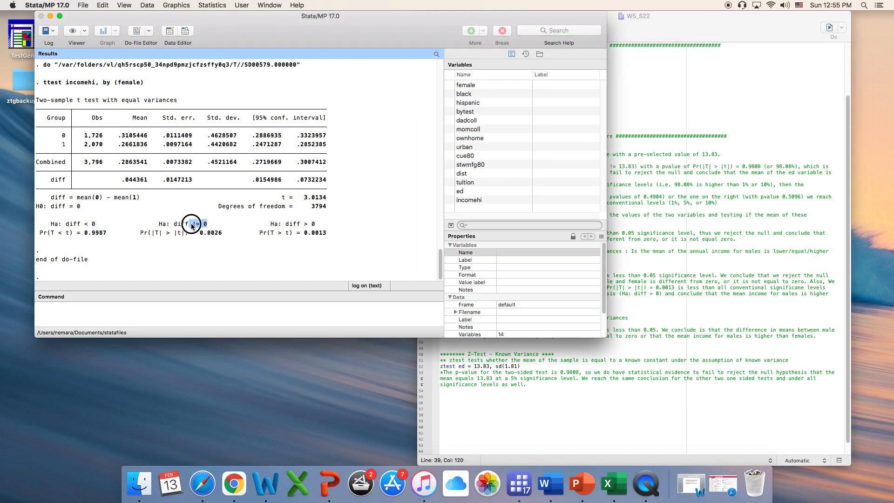
{"action": "left_click_drag", "start_coordinate": [316, 224], "coordinate": [304, 223]}
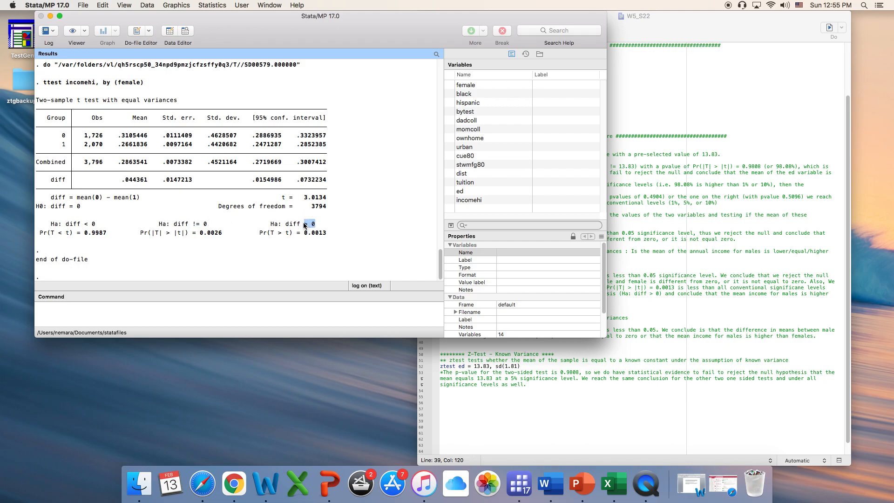
- Change "male" to "males" in the comment interpreting the equal-variances t-test
{"action": "left_click", "coordinate": [698, 270]}
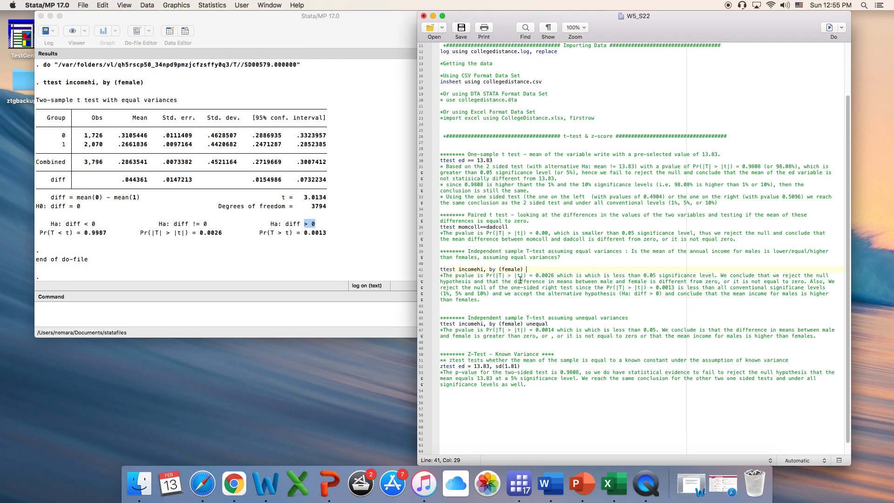
{"action": "left_click", "coordinate": [613, 282]}
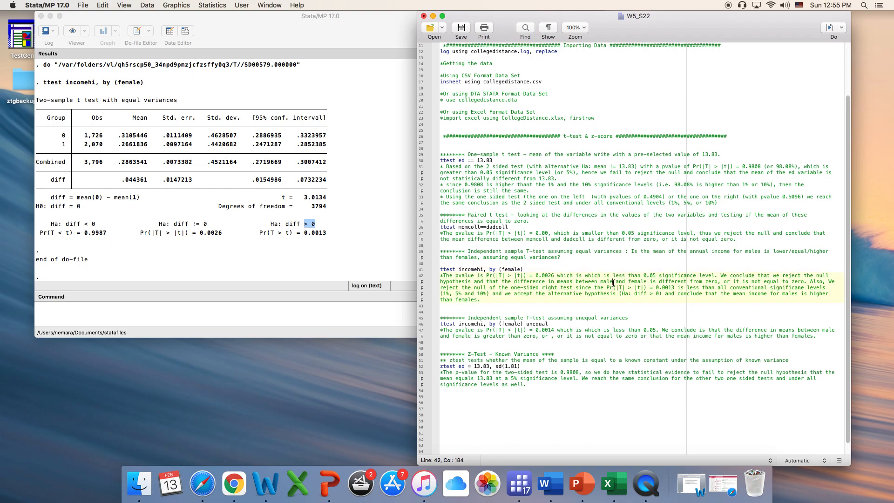
{"action": "type", "text": "s"}
- Compare the right-sided p-value in the results with the one cited in the equal-variances interpretation comment
{"action": "left_click", "coordinate": [647, 287]}
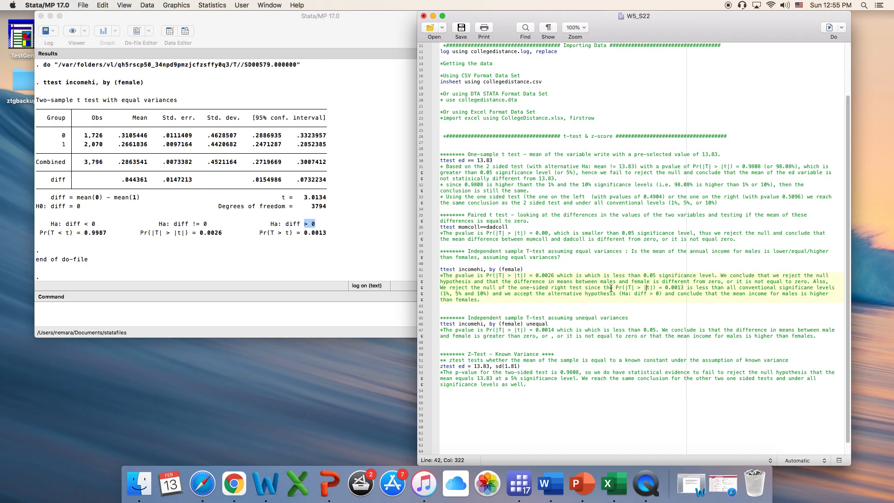
{"action": "left_click", "coordinate": [300, 241]}
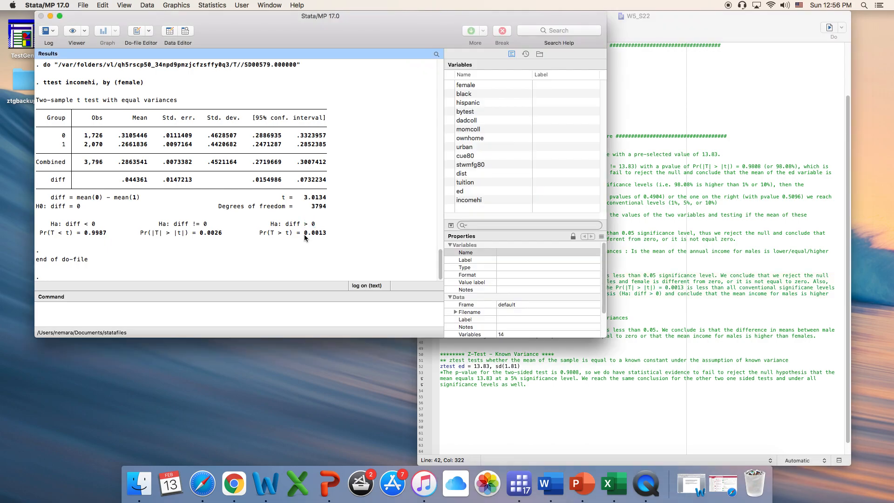
{"action": "left_click_drag", "start_coordinate": [311, 233], "coordinate": [327, 234]}
{"action": "left_click", "coordinate": [704, 299]}
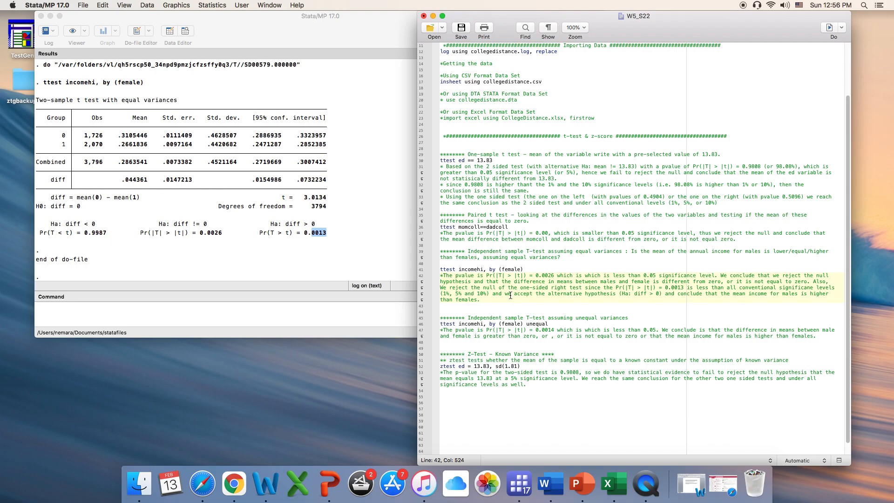
{"action": "left_click", "coordinate": [510, 296]}
{"action": "type", "text": "reject the"}
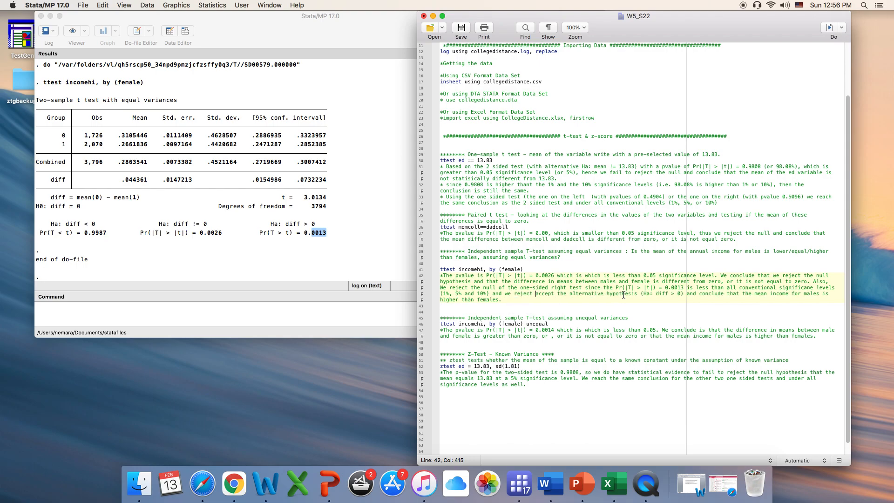
{"action": "key", "text": "BackSpace"}
{"action": "key", "text": "BackSpace"}
{"action": "key", "text": "BackSpace"}
{"action": "key", "text": "BackSpace"}
{"action": "key", "text": "BackSpace"}
{"action": "key", "text": "BackSpace"}
{"action": "key", "text": "BackSpace"}
{"action": "key", "text": "BackSpace"}
{"action": "key", "text": "BackSpace"}
{"action": "key", "text": "BackSpace"}
{"action": "key", "text": "BackSpace"}
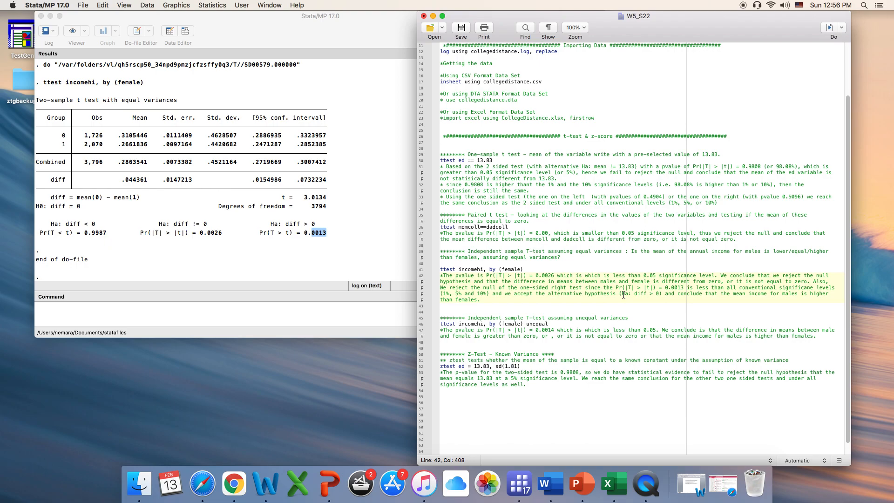
{"action": "left_click_drag", "start_coordinate": [459, 287], "coordinate": [452, 288]}
{"action": "left_click", "coordinate": [554, 293]}
- Copy the income question onto the unequal-variances heading and change its ending to "assuming unequal variances?"
{"action": "left_click", "coordinate": [629, 252]}
{"action": "left_click", "coordinate": [626, 258], "text": "shift"}
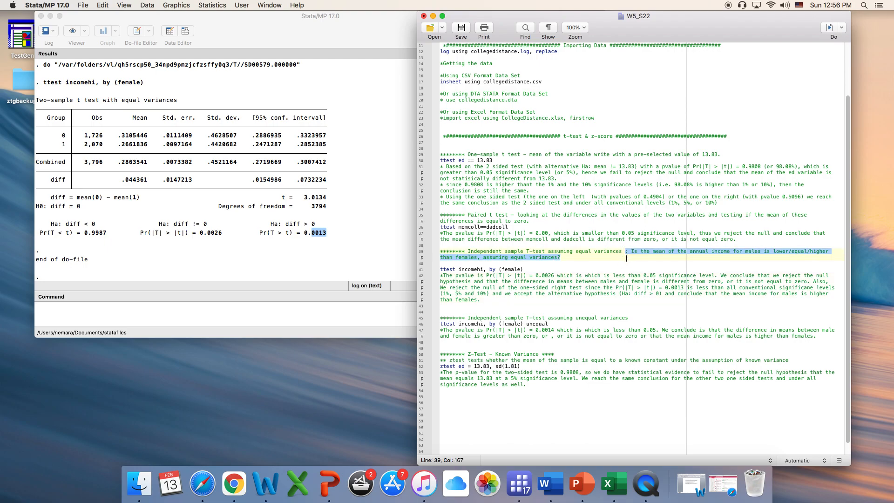
{"action": "left_click", "coordinate": [629, 319]}
{"action": "type", "text": ": Is the mean of the annual income for males is lower/equal/higher than females, assuming equal variances?"}
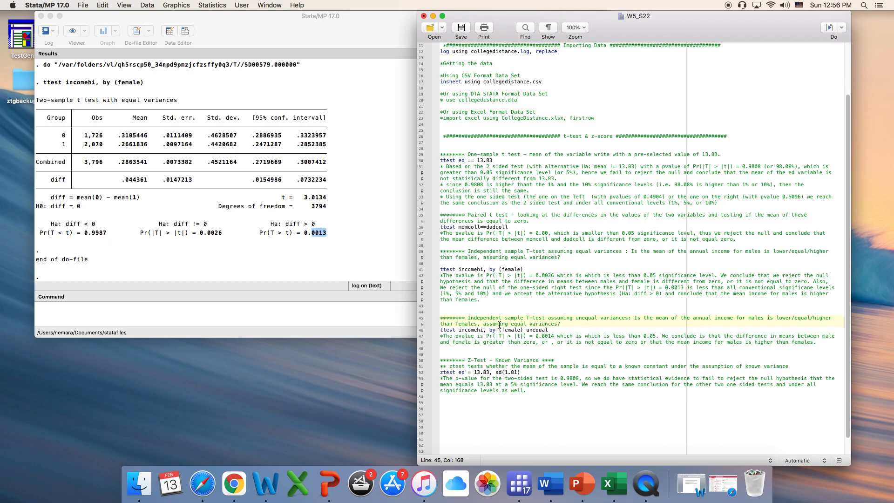
{"action": "left_click", "coordinate": [514, 325]}
{"action": "type", "text": "un"}
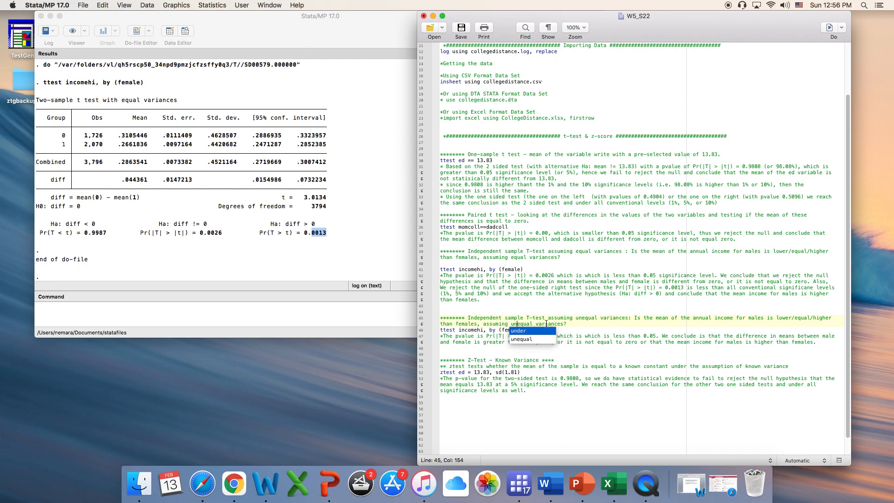
- Insert a blank line below the unequal-variances heading and run only ttest incomehi, by (female) unequal
{"action": "left_click", "coordinate": [587, 325]}
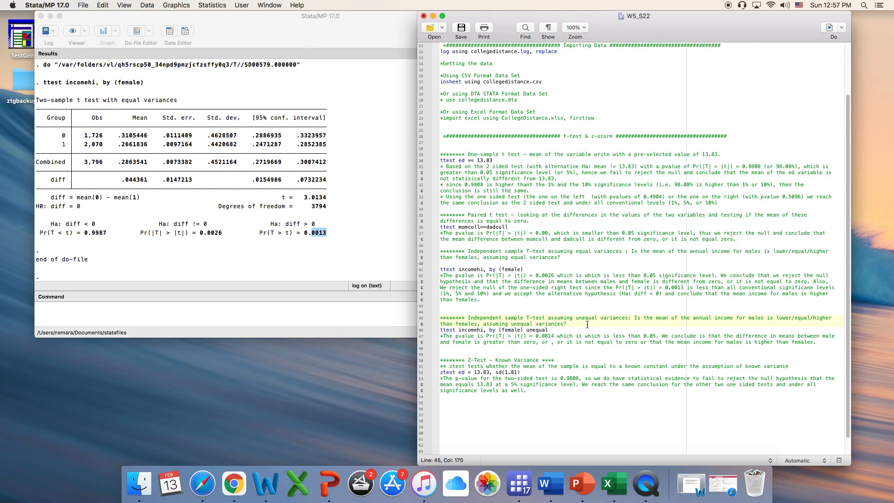
{"action": "key", "text": "Return"}
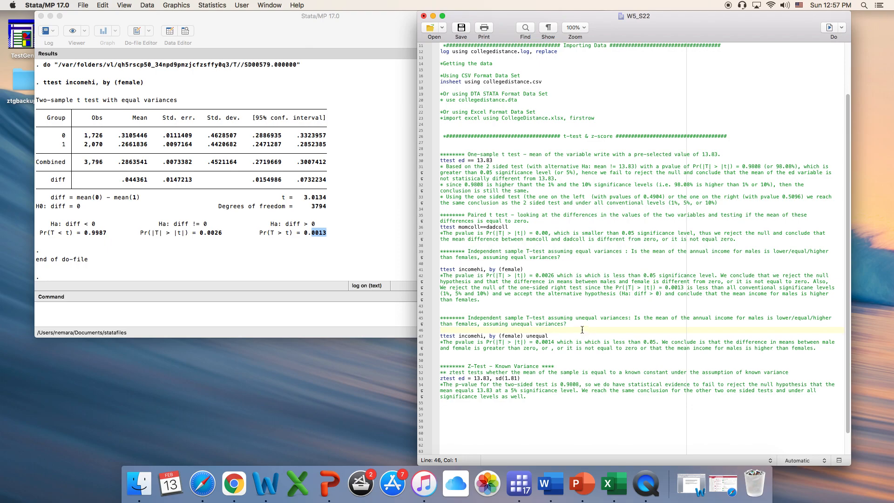
{"action": "left_click", "coordinate": [528, 268]}
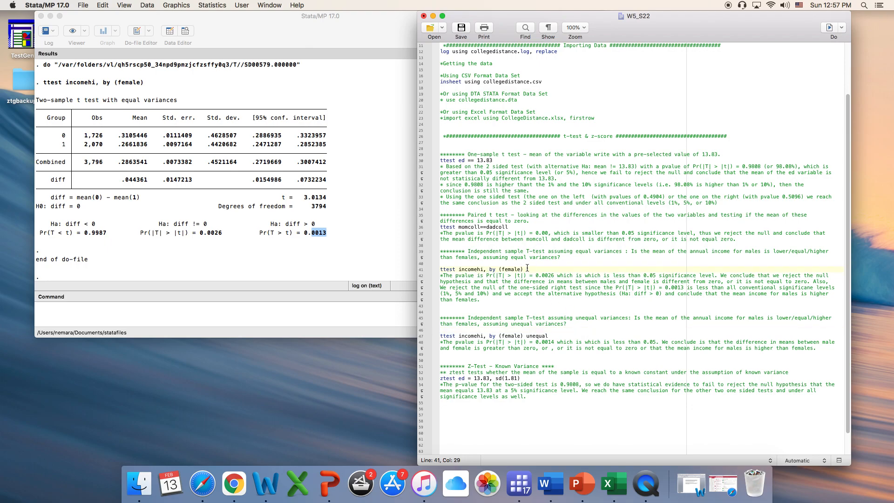
{"action": "left_click_drag", "start_coordinate": [550, 336], "coordinate": [427, 336]}
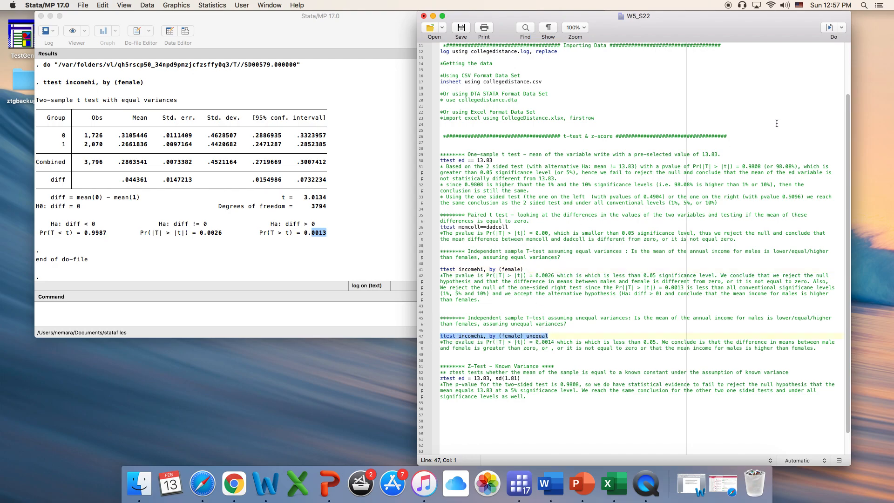
{"action": "left_click", "coordinate": [829, 28]}
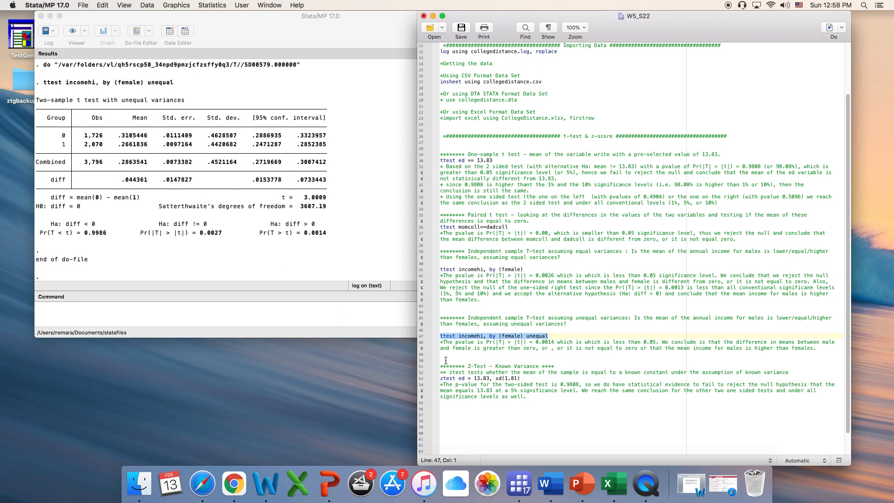
- Insert a blank line between the "Z-Test - Known Variance" heading and its description comment
{"action": "scroll", "coordinate": [490, 363], "scroll_direction": "down", "scroll_amount": 1}
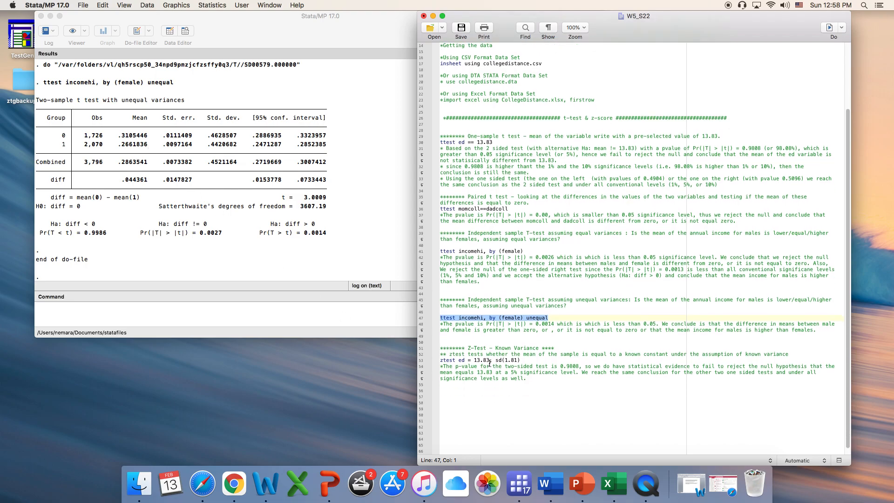
{"action": "left_click", "coordinate": [509, 403]}
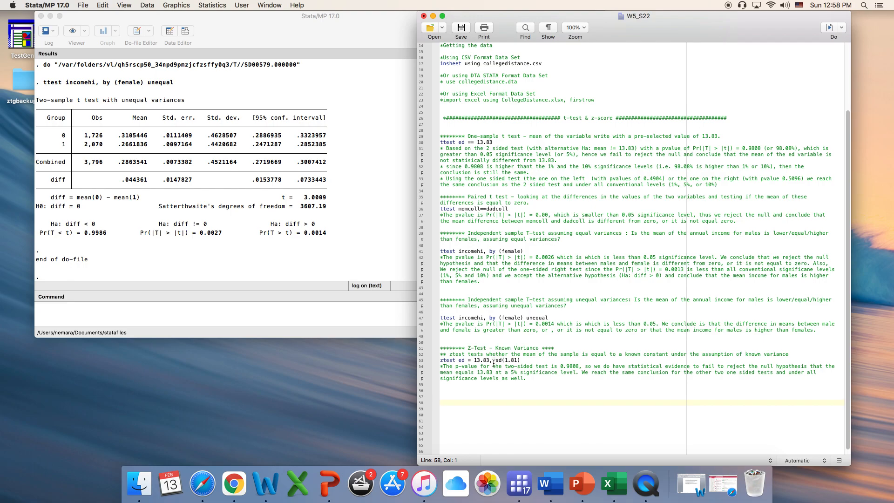
{"action": "left_click", "coordinate": [487, 347]}
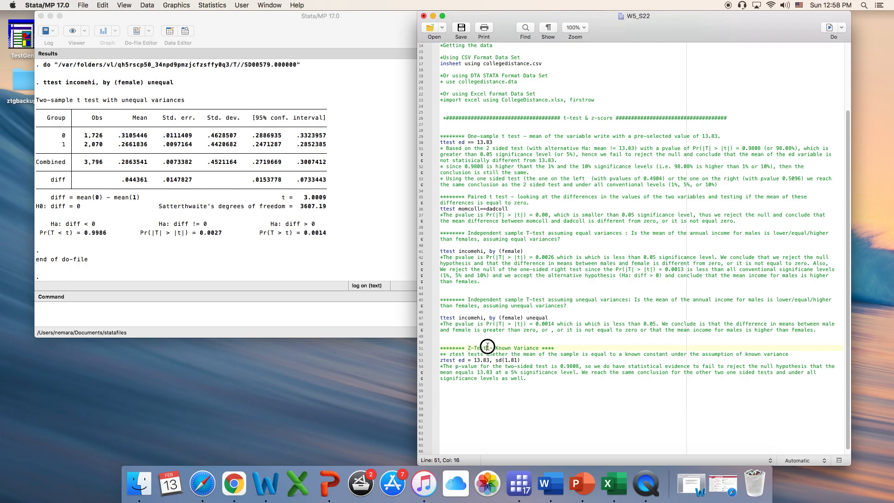
{"action": "left_click", "coordinate": [566, 345]}
{"action": "key", "text": "Return"}
- Check the z-test description comment against the variable, hypothesised mean and known standard deviation specified in the ztest command
{"action": "left_click", "coordinate": [520, 359]}
{"action": "left_click_drag", "start_coordinate": [521, 359], "coordinate": [674, 360]}
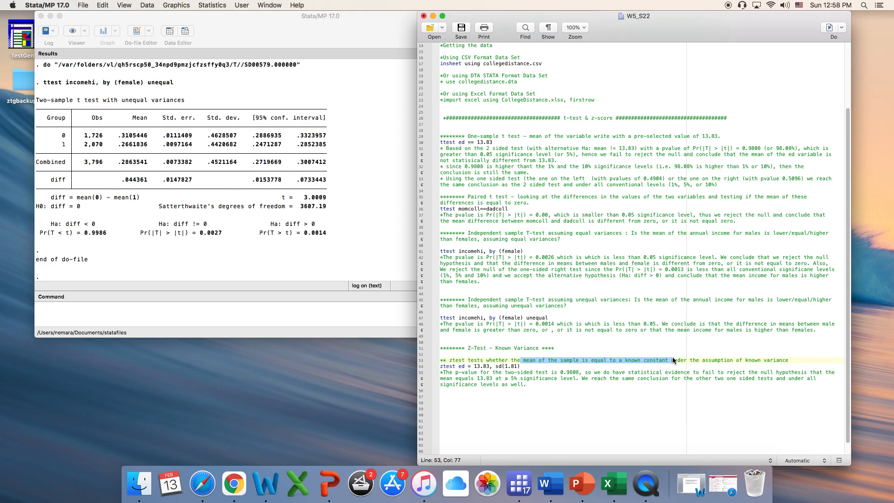
{"action": "double_click", "coordinate": [459, 366]}
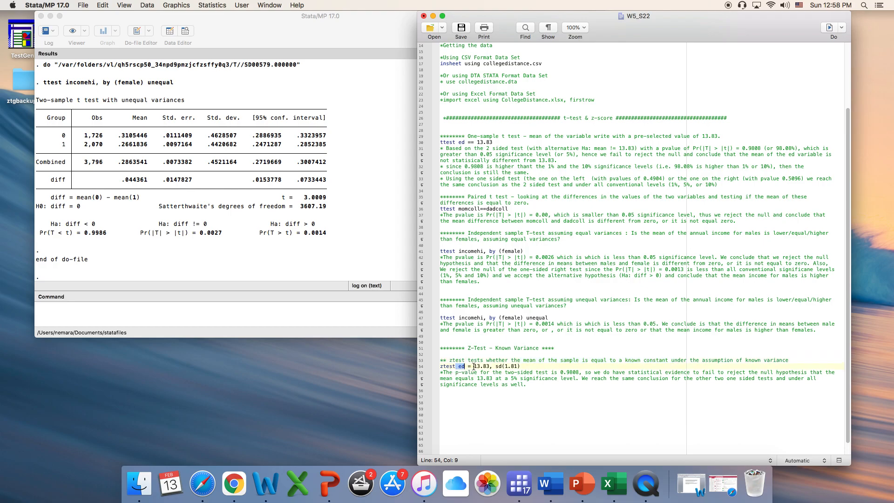
{"action": "left_click", "coordinate": [473, 366]}
{"action": "left_click_drag", "start_coordinate": [788, 360], "coordinate": [745, 361]}
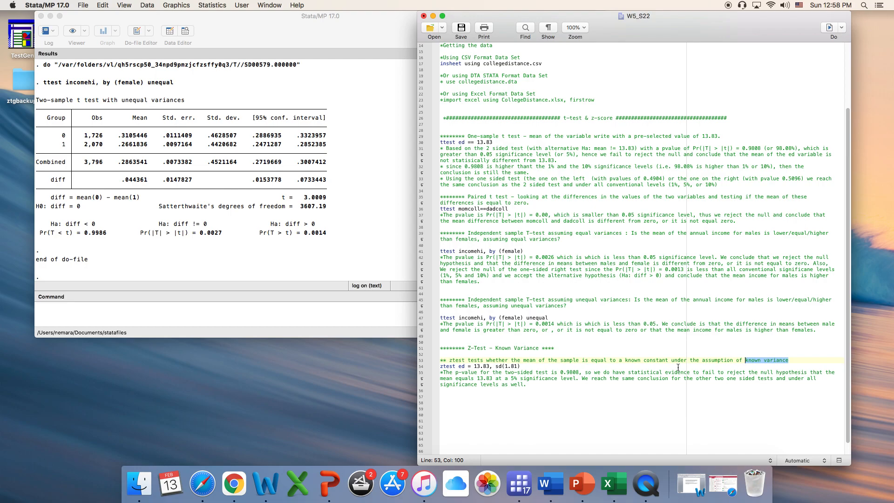
{"action": "left_click", "coordinate": [497, 366]}
{"action": "left_click", "coordinate": [514, 367]}
{"action": "left_click_drag", "start_coordinate": [513, 367], "coordinate": [507, 366]}
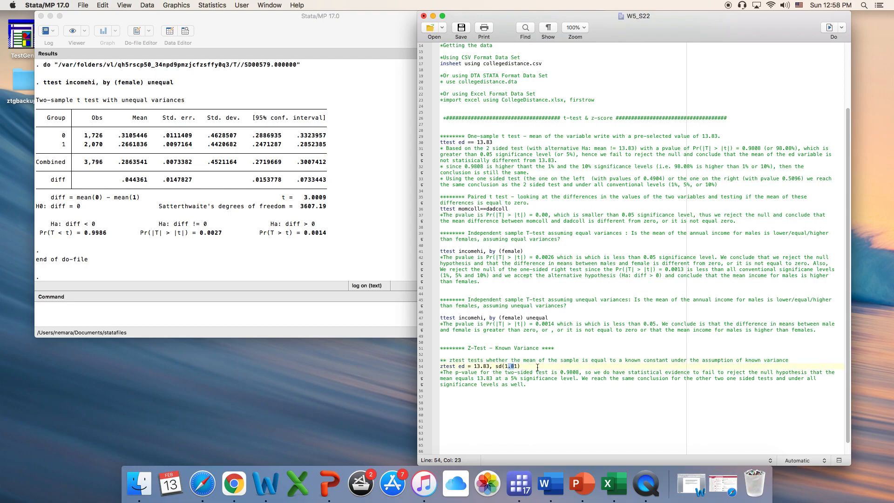
- Insert a blank line below the z-test description comment and run only ztest ed = 13.83, sd(1.81)
{"action": "left_click", "coordinate": [792, 360]}
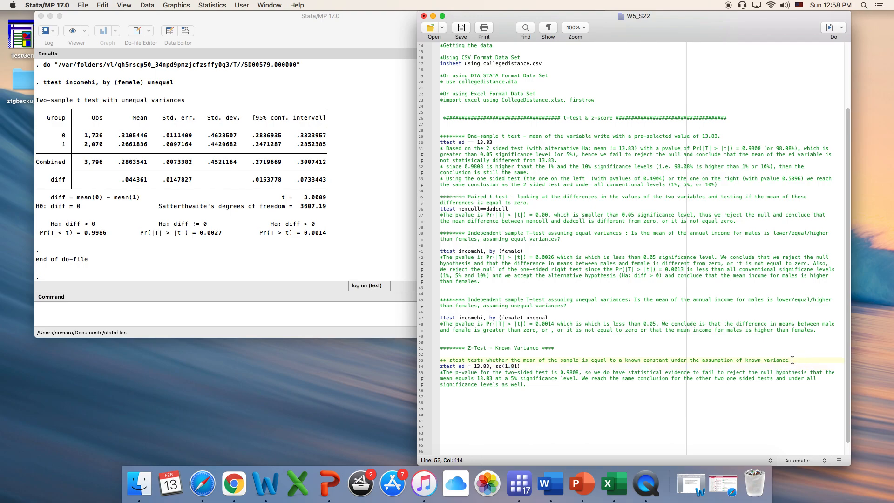
{"action": "key", "text": "Return"}
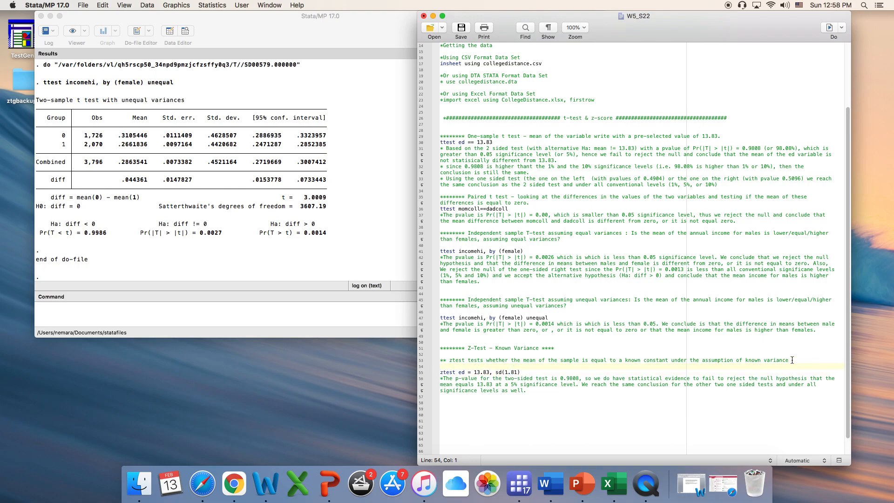
{"action": "left_click_drag", "start_coordinate": [474, 372], "coordinate": [491, 370]}
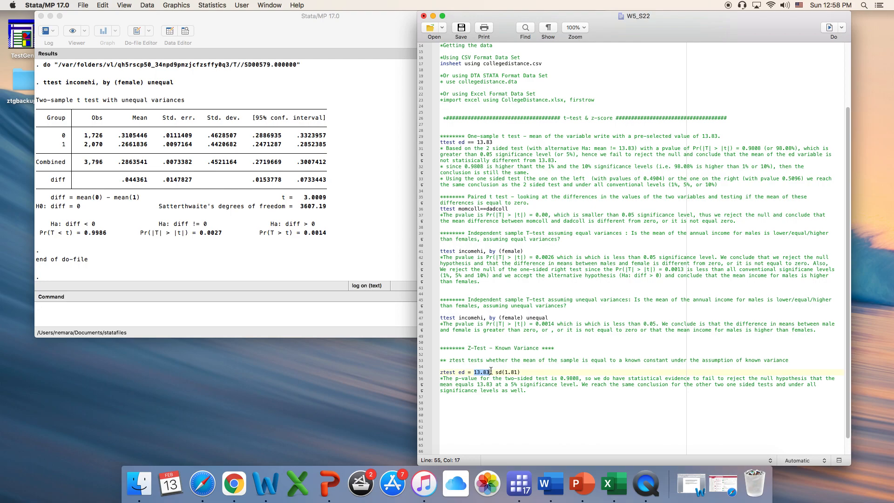
{"action": "left_click_drag", "start_coordinate": [535, 373], "coordinate": [438, 376]}
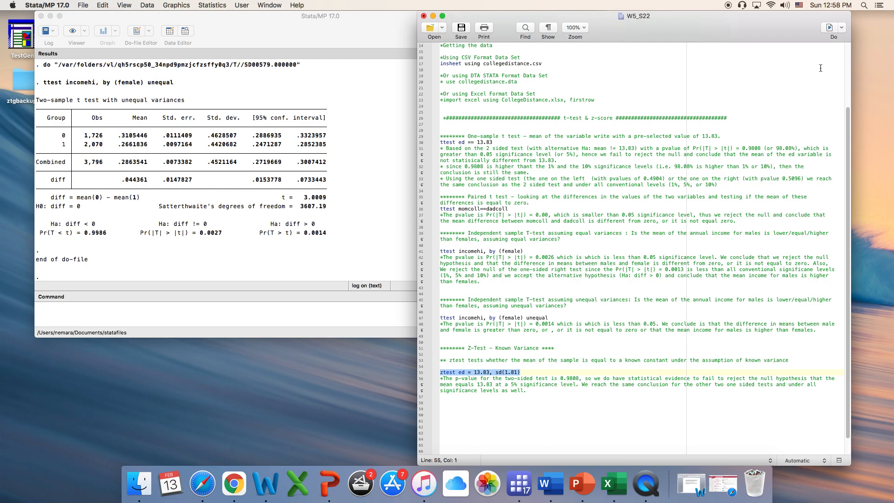
{"action": "left_click", "coordinate": [830, 28]}
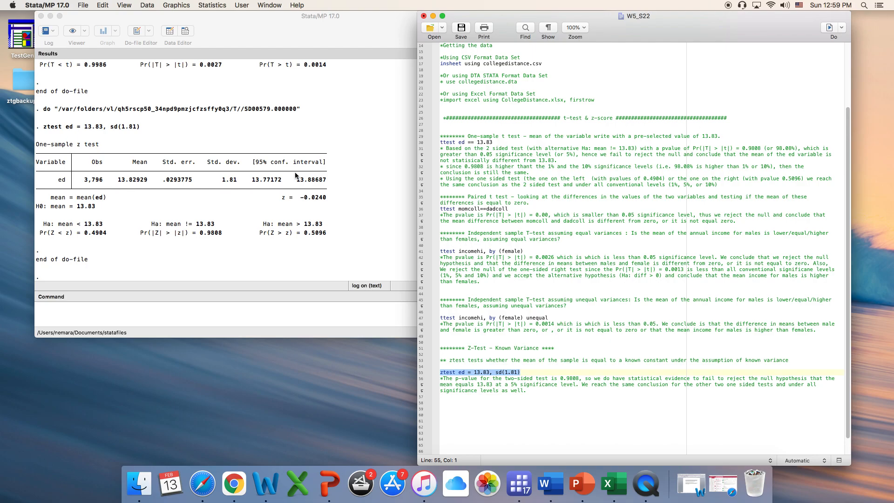
- Examine the null hypothesis and the three alternative hypotheses in the one-sample z-test results
{"action": "left_click", "coordinate": [54, 209]}
{"action": "left_click_drag", "start_coordinate": [54, 209], "coordinate": [96, 209]}
{"action": "left_click_drag", "start_coordinate": [158, 224], "coordinate": [211, 228]}
{"action": "left_click_drag", "start_coordinate": [279, 226], "coordinate": [325, 226]}
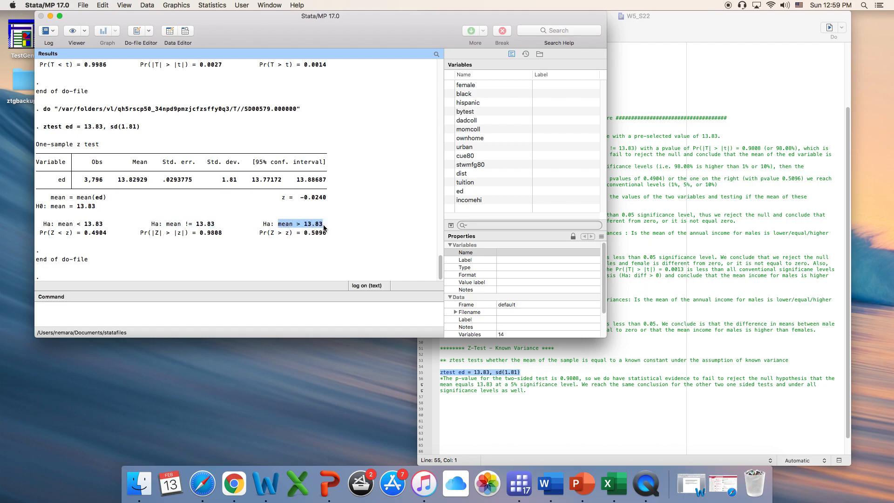
{"action": "left_click_drag", "start_coordinate": [77, 225], "coordinate": [107, 225]}
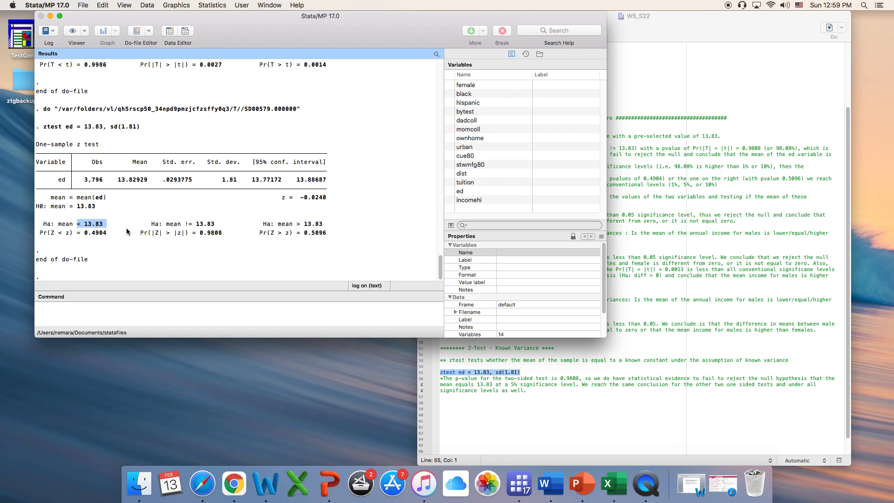
- Examine the p-values of the left-sided, two-sided and right-sided alternatives in the z-test results
{"action": "left_click_drag", "start_coordinate": [86, 234], "coordinate": [106, 234]}
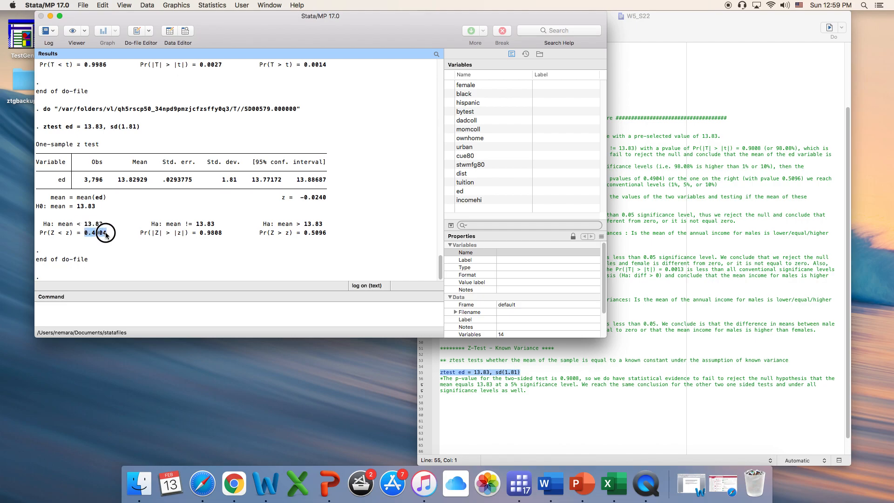
{"action": "left_click_drag", "start_coordinate": [188, 233], "coordinate": [223, 235]}
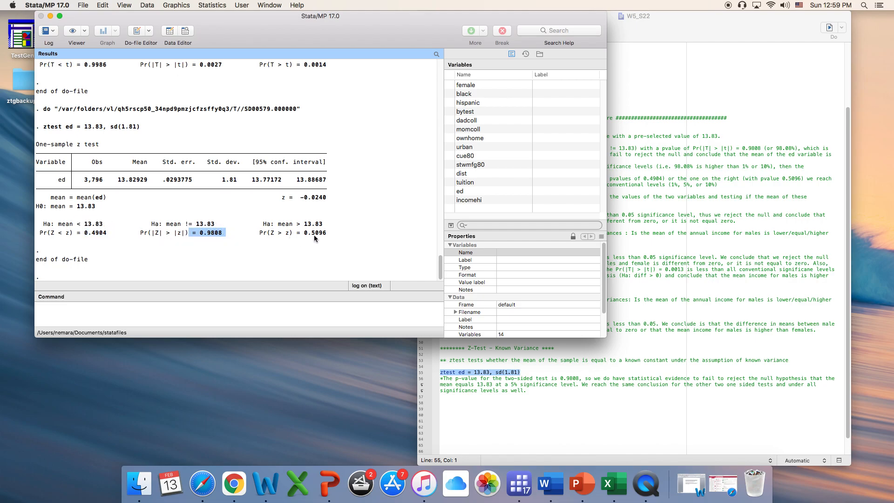
{"action": "left_click_drag", "start_coordinate": [297, 233], "coordinate": [328, 238]}
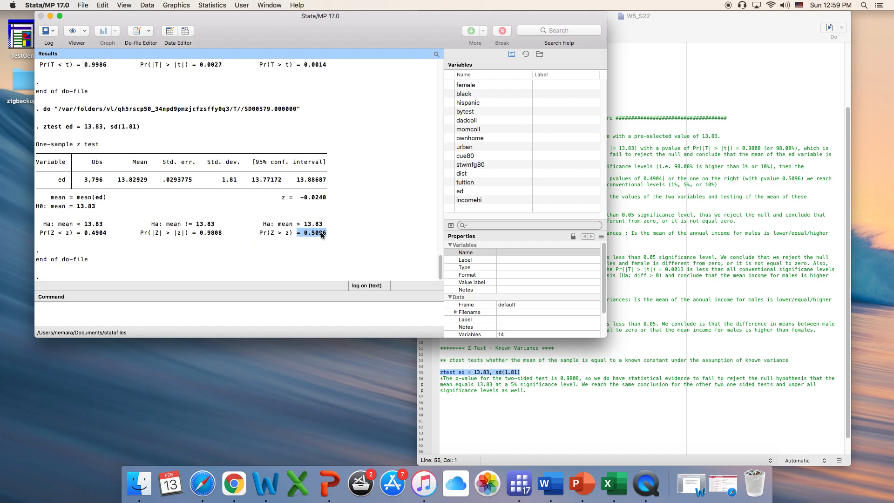
{"action": "left_click", "coordinate": [101, 235]}
{"action": "left_click", "coordinate": [303, 235]}
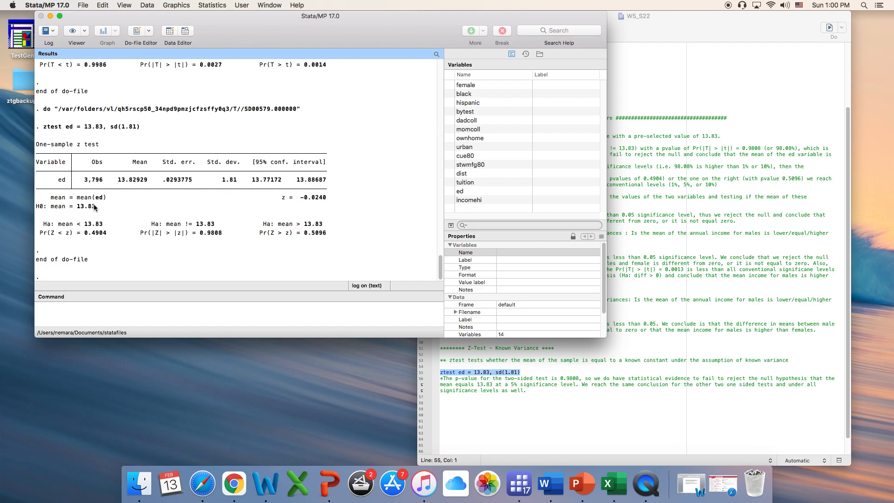
- Review the z-test interpretation comment in the do-file, including its conclusion for the one-sided tests and all significance levels
{"action": "left_click", "coordinate": [551, 401]}
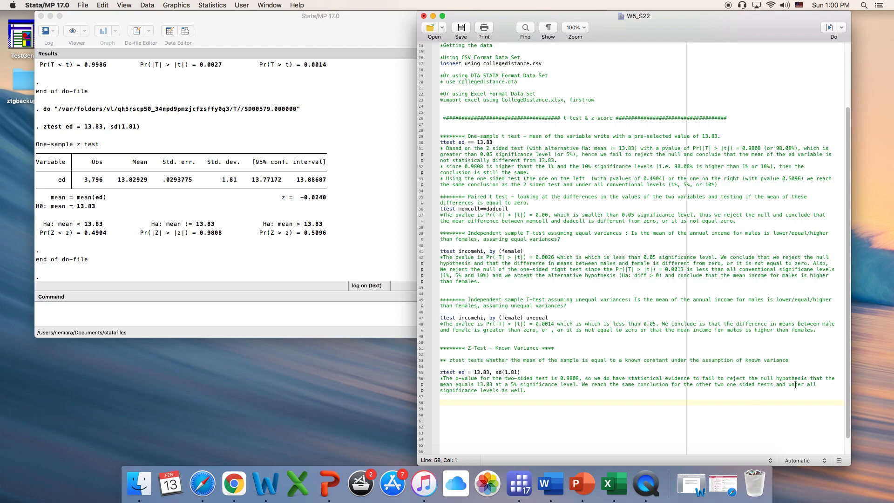
{"action": "left_click_drag", "start_coordinate": [808, 385], "coordinate": [810, 389]}
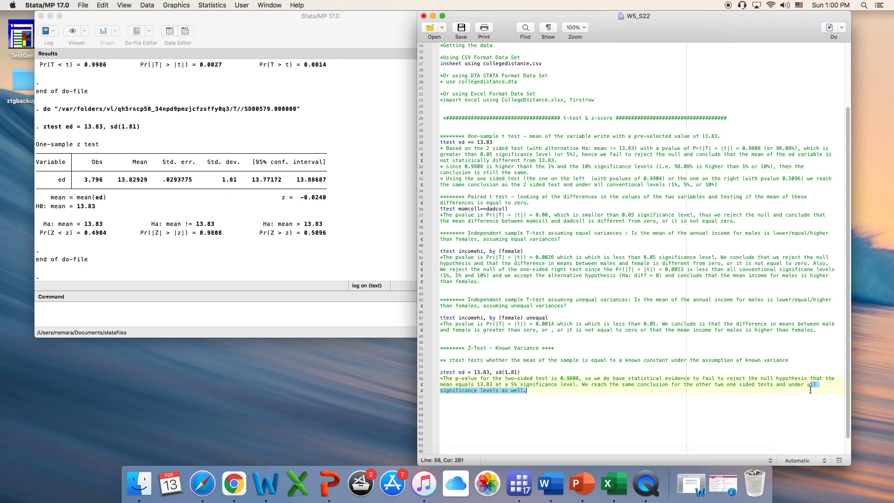
{"action": "left_click", "coordinate": [600, 402]}
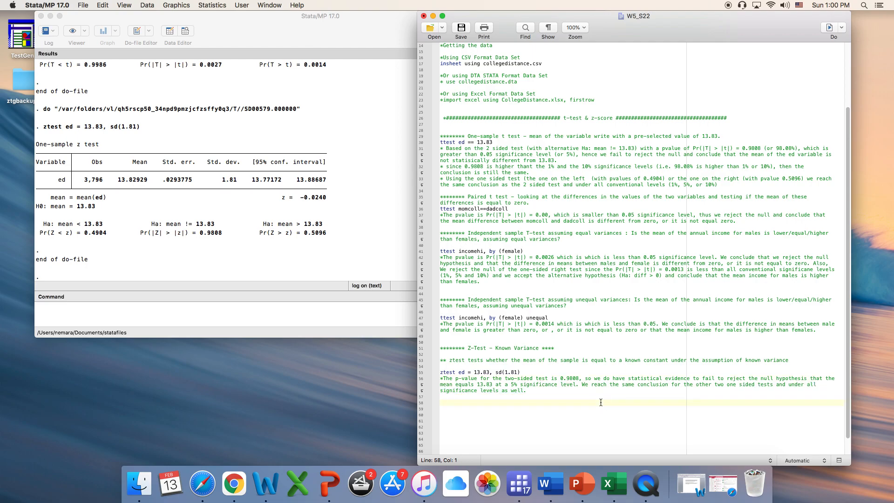
{"action": "left_click_drag", "start_coordinate": [712, 385], "coordinate": [740, 385]}
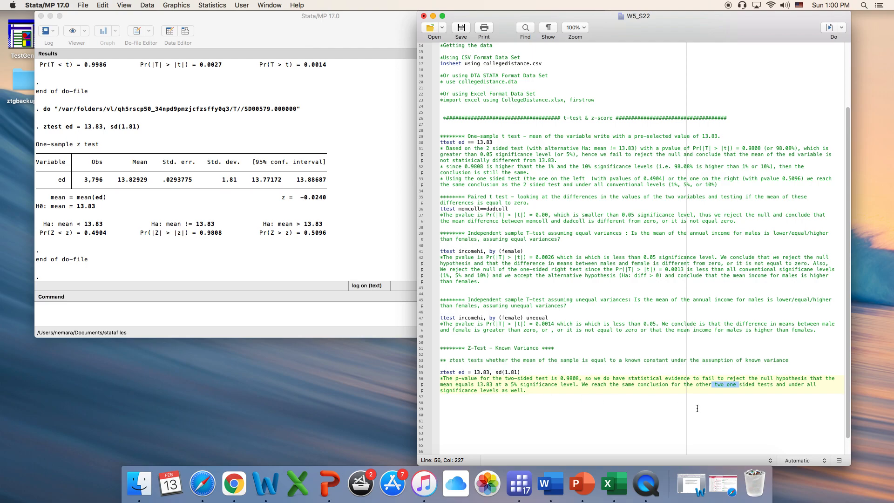
{"action": "left_click", "coordinate": [806, 385]}
{"action": "left_click_drag", "start_coordinate": [813, 385], "coordinate": [815, 385]}
{"action": "left_click", "coordinate": [796, 395]}
- Compare the variance assumption in the unequal-variances t-test heading with the one in the z-test heading
{"action": "left_click", "coordinate": [544, 318]}
{"action": "left_click_drag", "start_coordinate": [545, 319], "coordinate": [489, 308]}
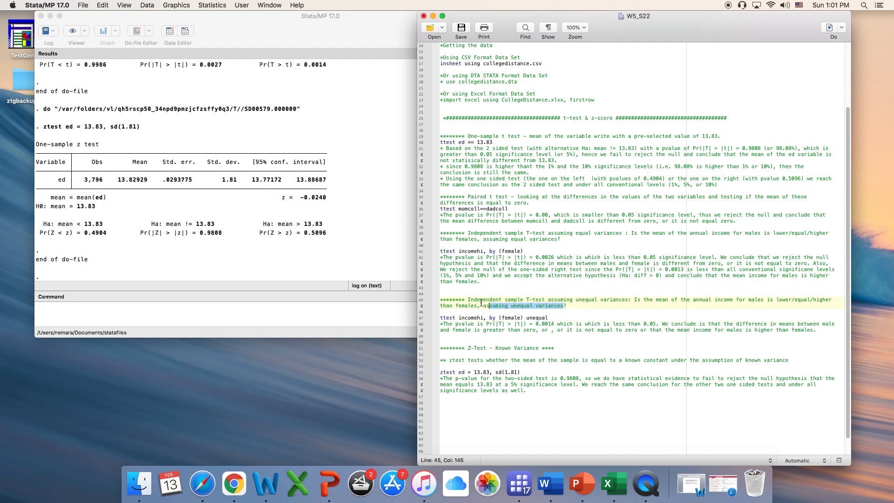
{"action": "left_click", "coordinate": [518, 355]}
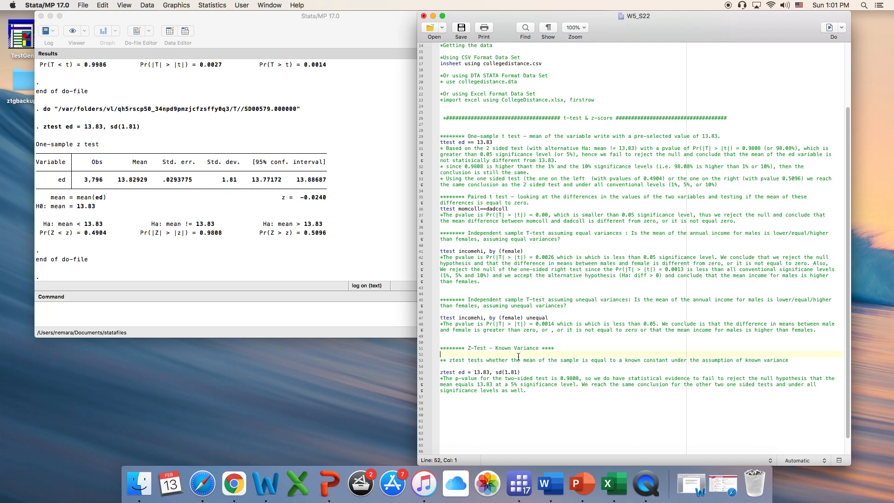
{"action": "left_click_drag", "start_coordinate": [495, 349], "coordinate": [530, 349]}
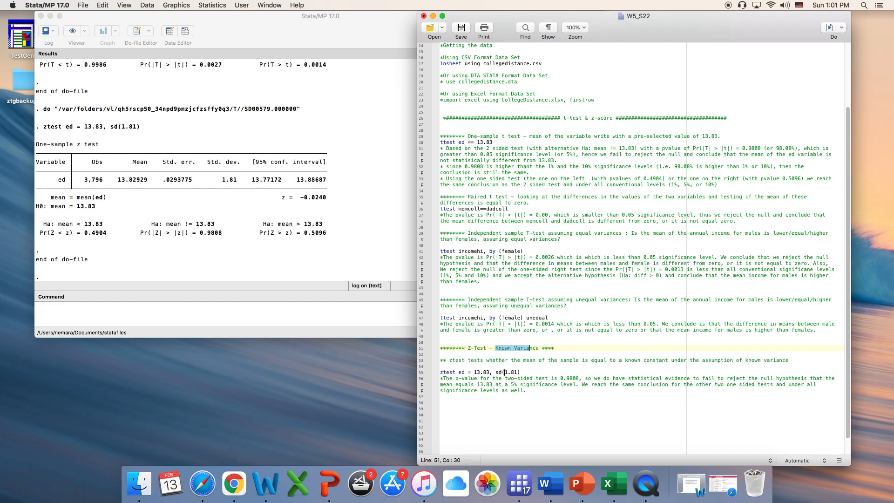
{"action": "left_click", "coordinate": [556, 366]}
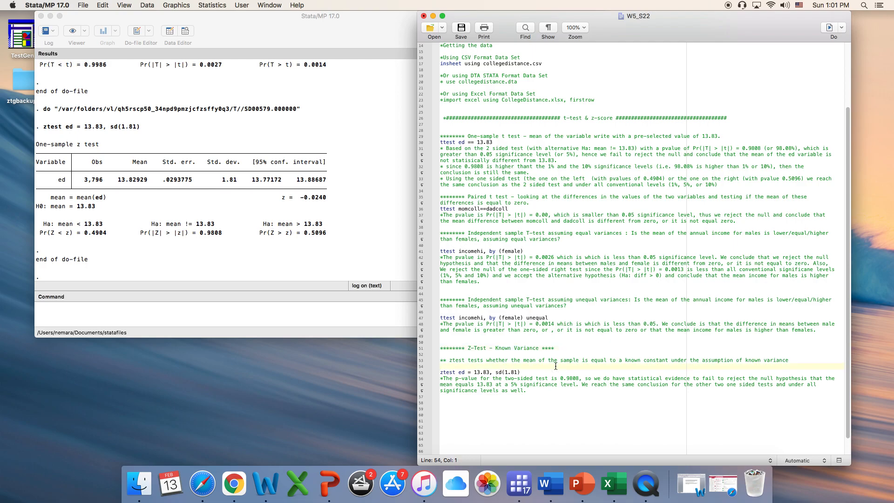